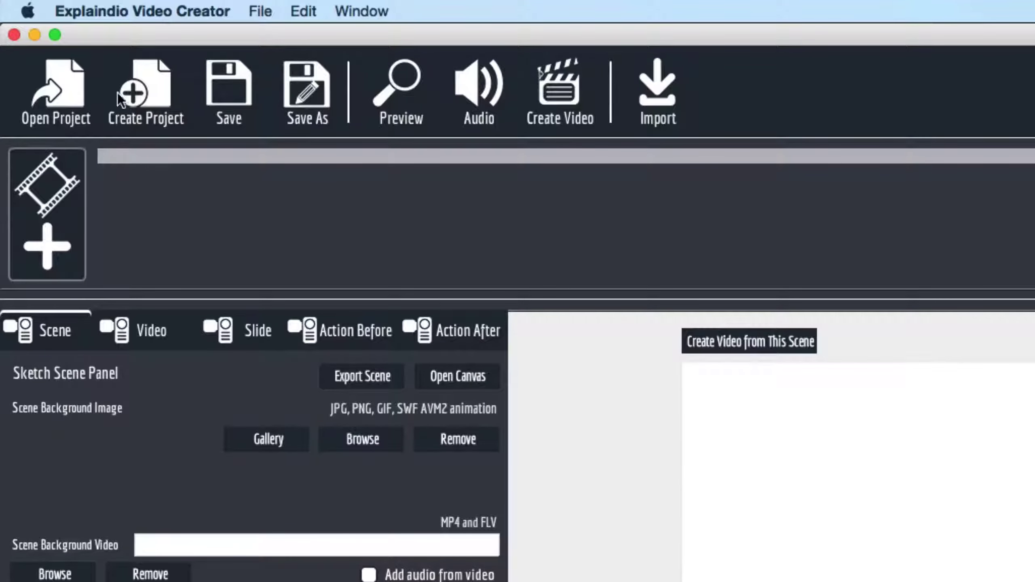
Step: Create a new project named 'green', declining to save the current project
click(66, 114)
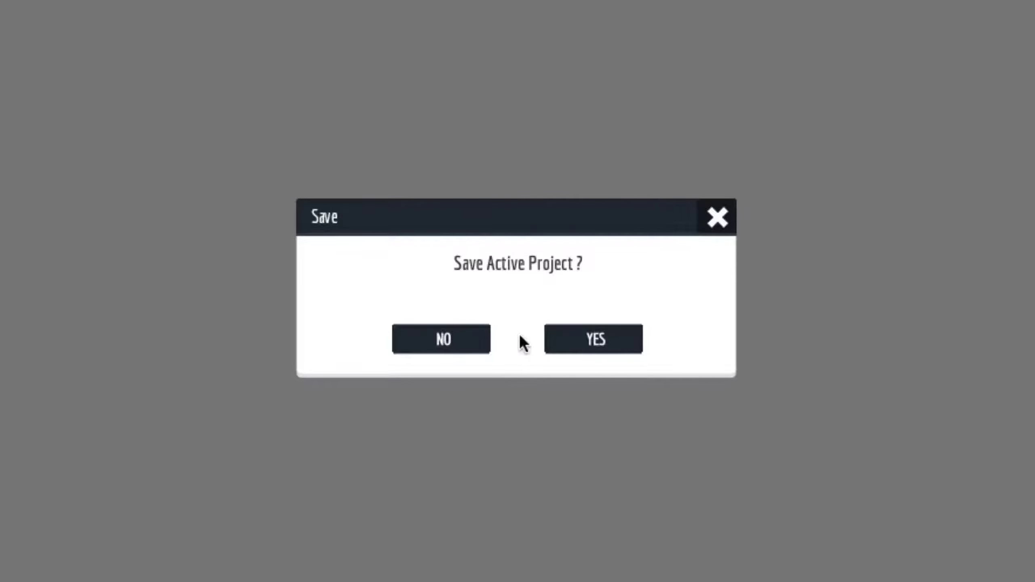
click(475, 343)
text(green)
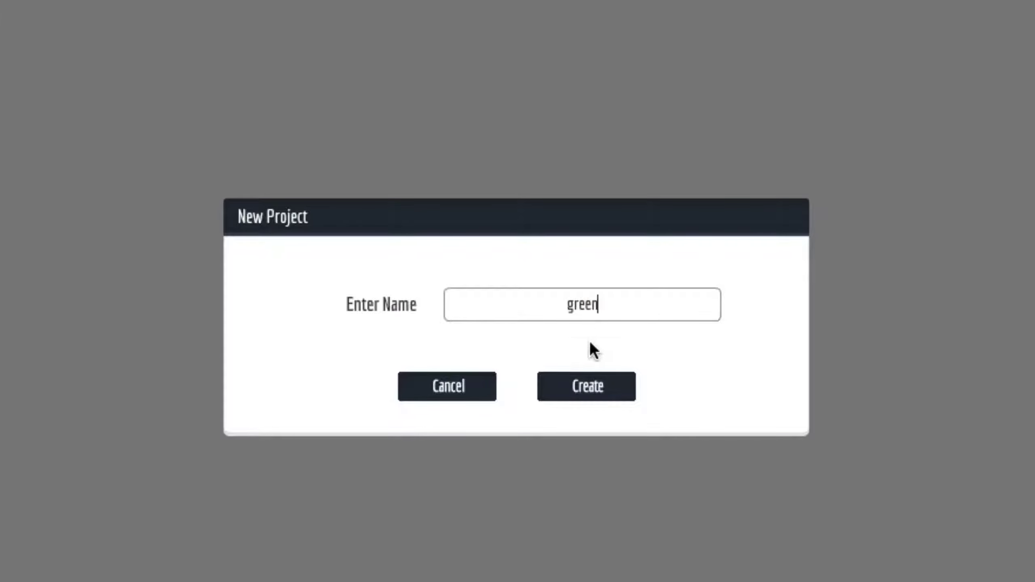
click(586, 390)
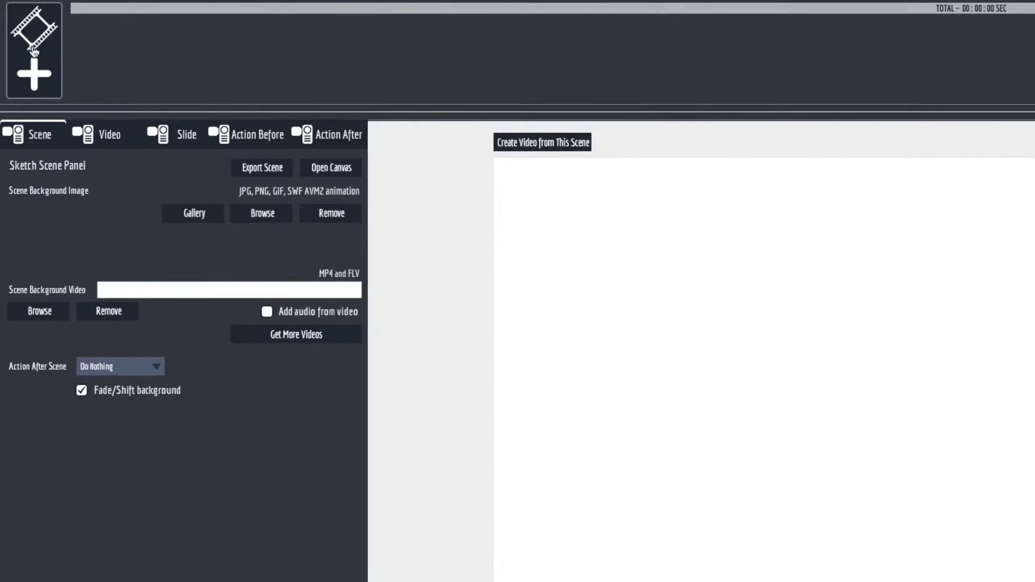
Step: Add a blank new scene and pick locksmith-grn.mp4 from local storage as its video
click(18, 83)
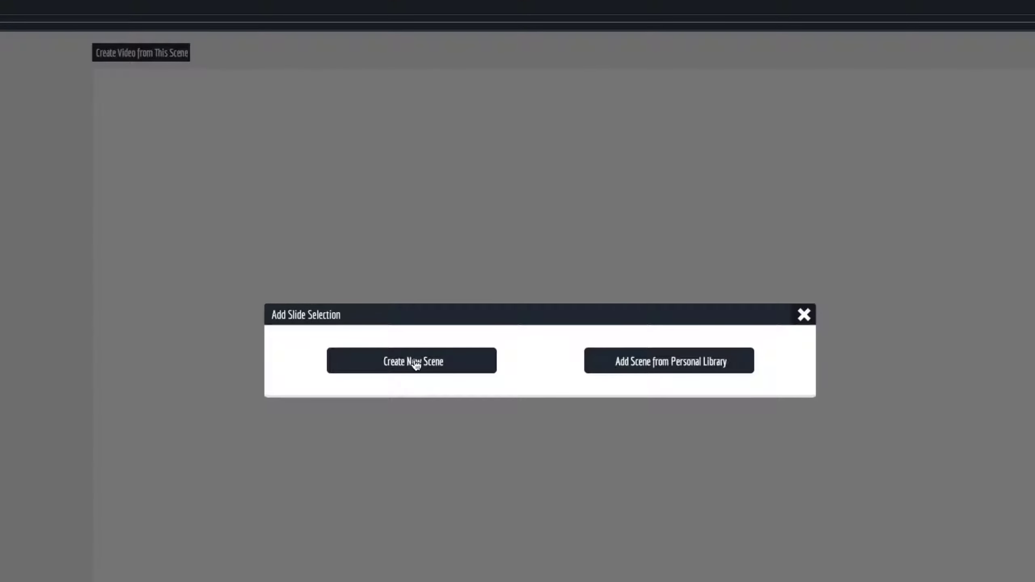
click(413, 364)
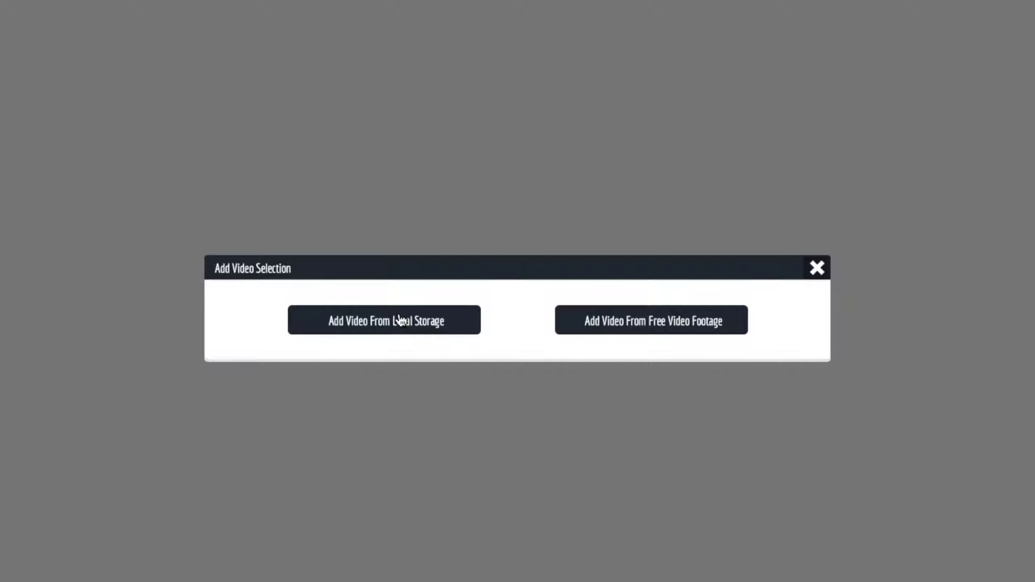
click(398, 320)
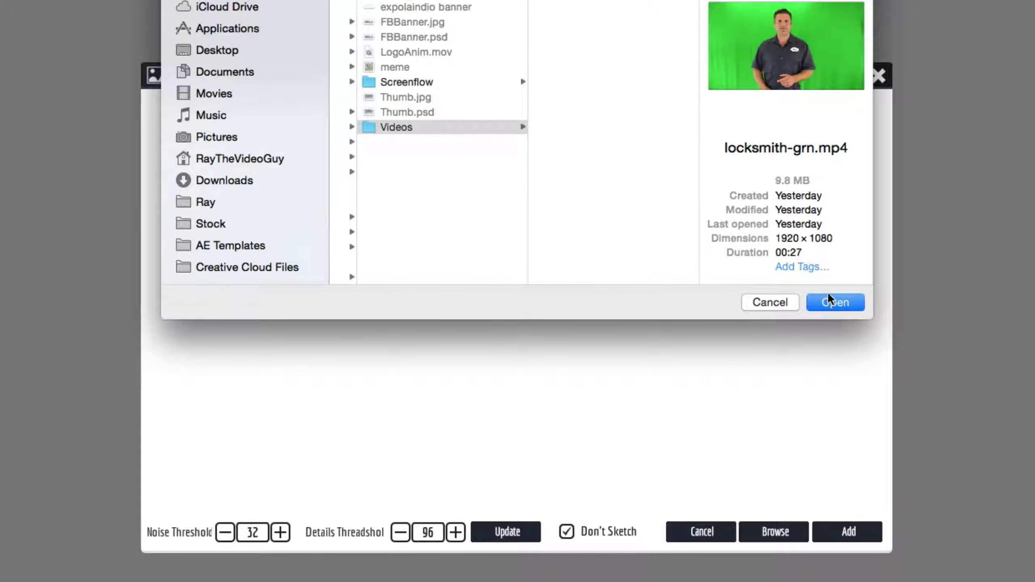
click(835, 302)
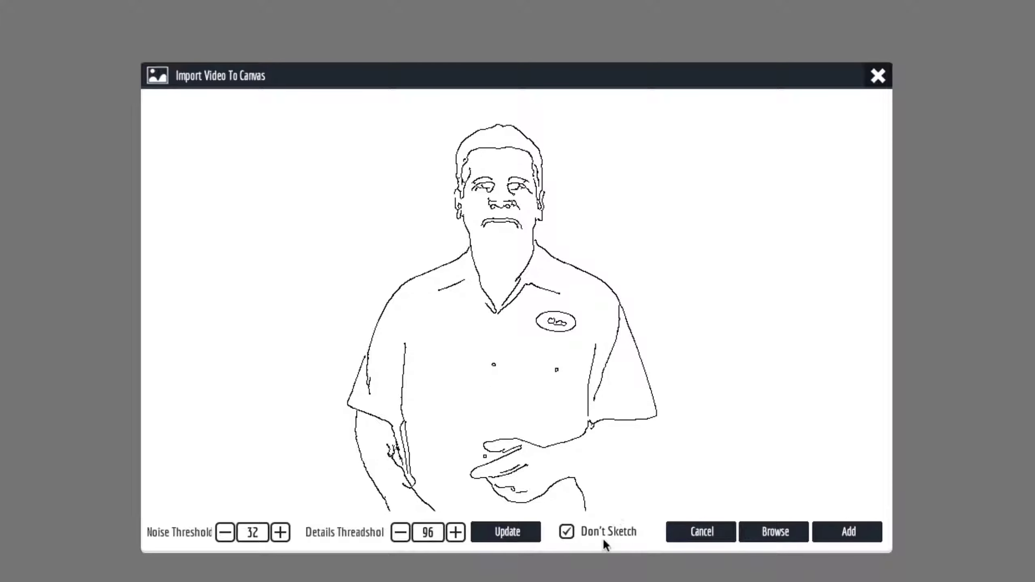
Step: Add the presenter clip to the canvas, scale it full-screen proportionally, and nudge it left
click(850, 534)
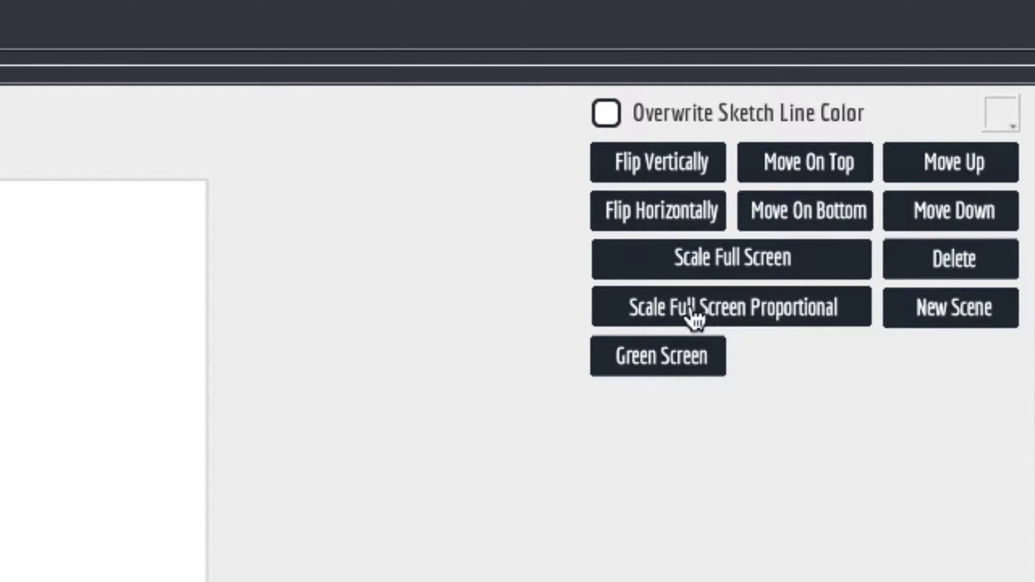
click(696, 318)
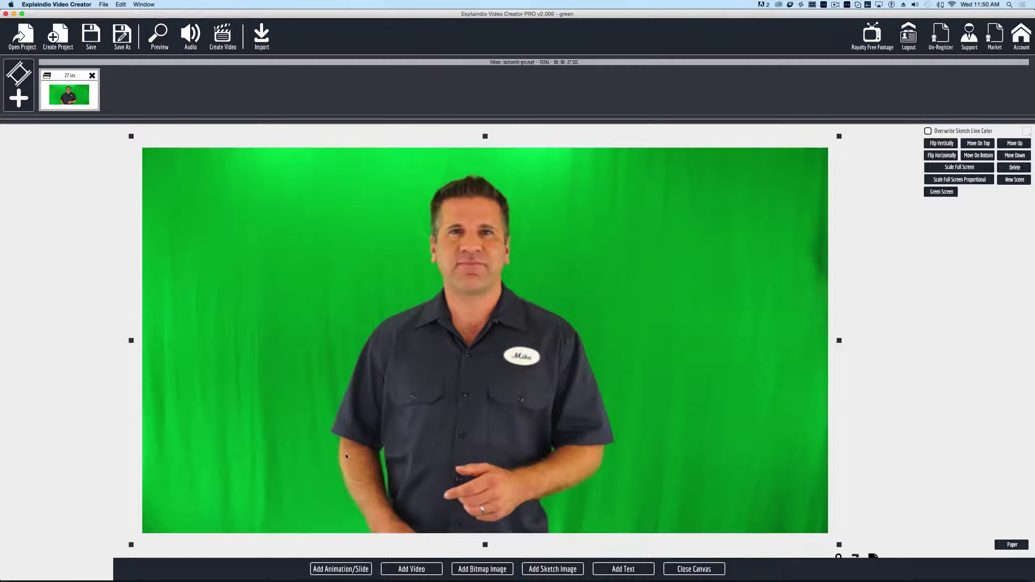
mouse_move(806, 316)
mouse_down()
mouse_move(664, 320)
mouse_move(801, 317)
mouse_up()
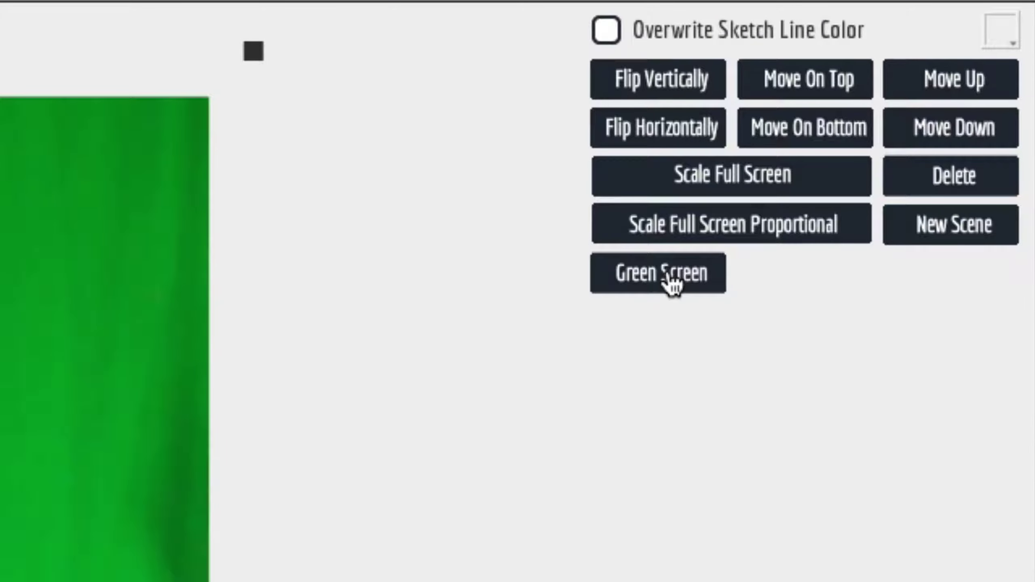
Step: Enable Green Screen keying in the presenter video's Video Green Screen settings
click(672, 279)
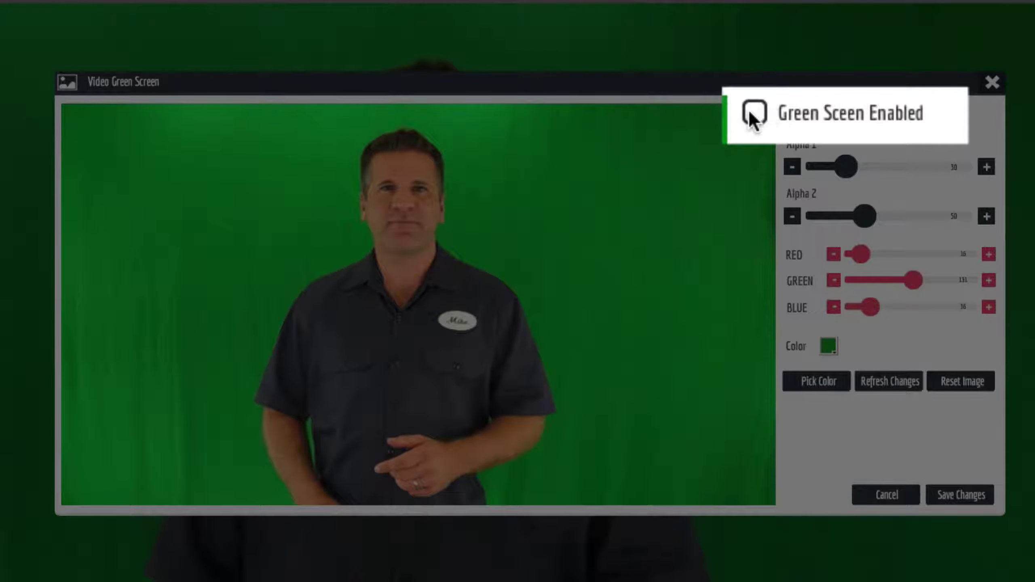
click(792, 114)
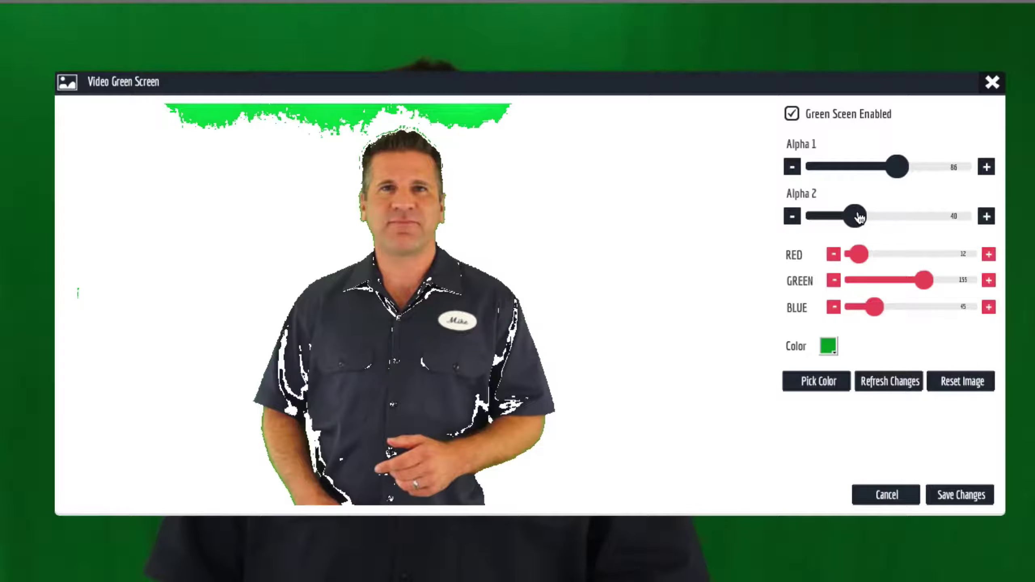
Step: Adjust the Alpha 1 and Alpha 2 key thresholds
drag(859, 217, 856, 216)
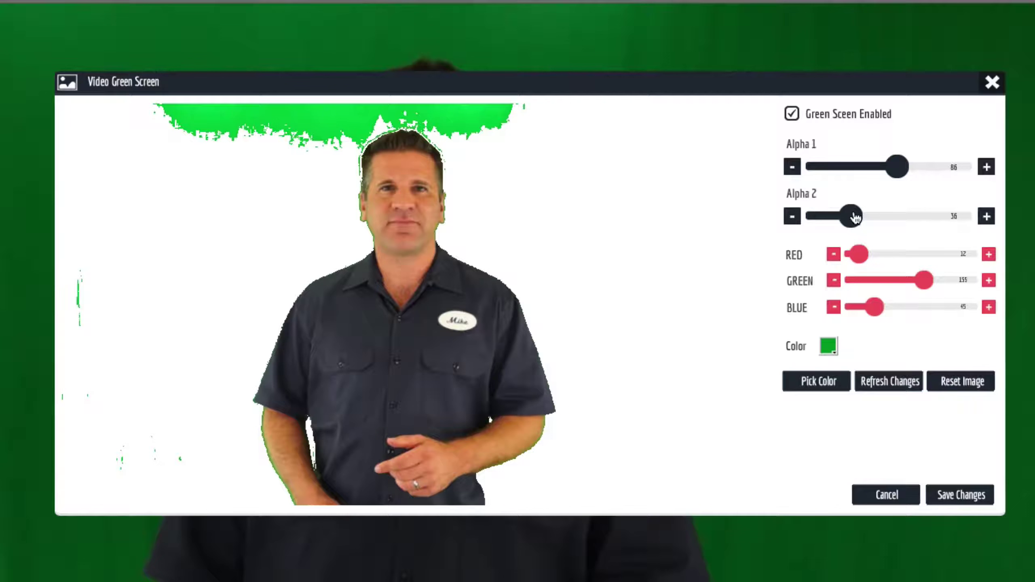
drag(856, 217, 856, 216)
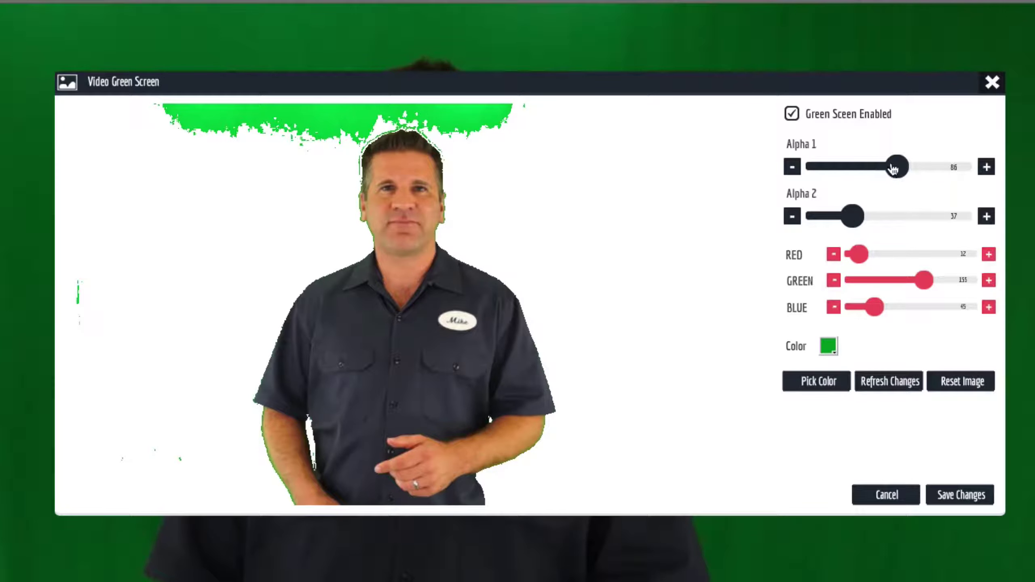
mouse_move(890, 171)
mouse_down()
mouse_move(830, 168)
mouse_move(863, 167)
mouse_up()
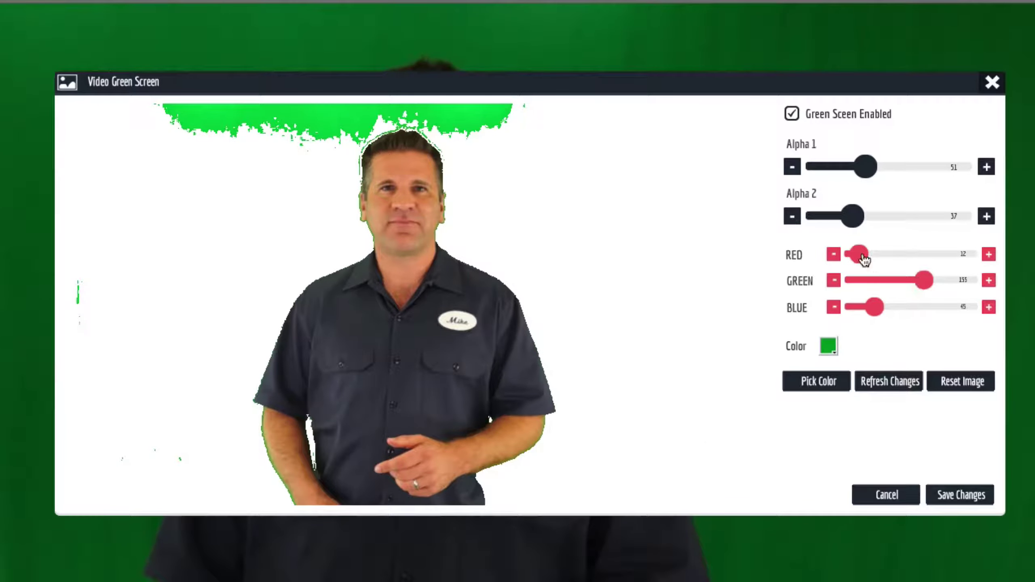
Step: Tune the key colour's red, blue and green sliders and refine Alpha 2 to remove the fringe
mouse_move(862, 257)
mouse_down()
mouse_move(853, 256)
mouse_move(873, 256)
mouse_up()
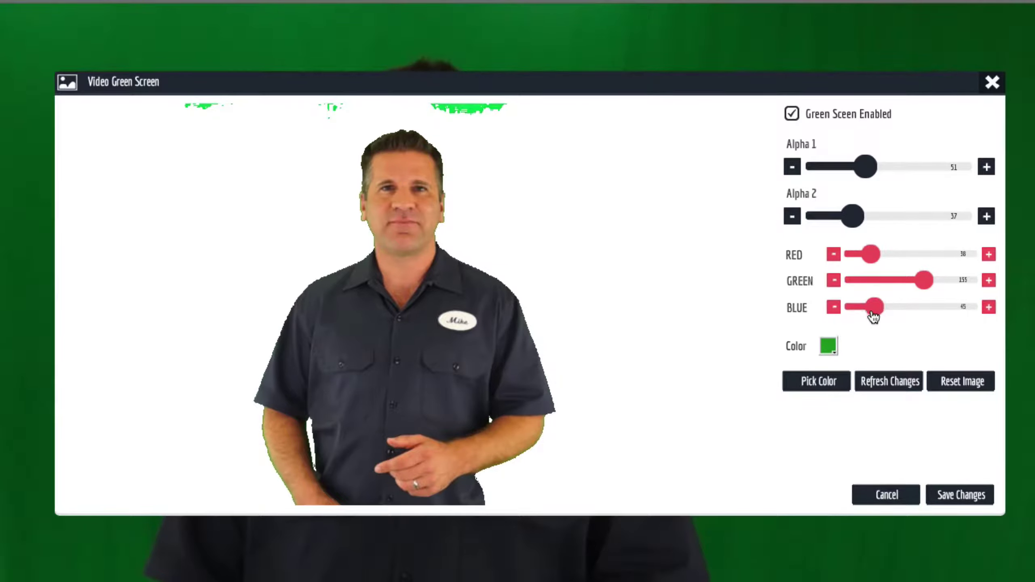
drag(874, 315, 883, 314)
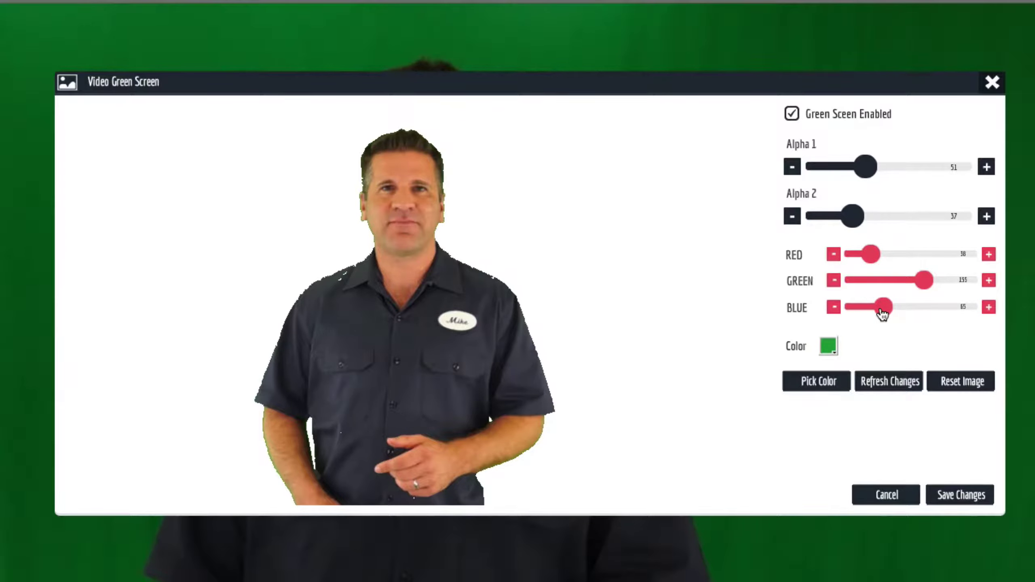
drag(883, 314, 875, 314)
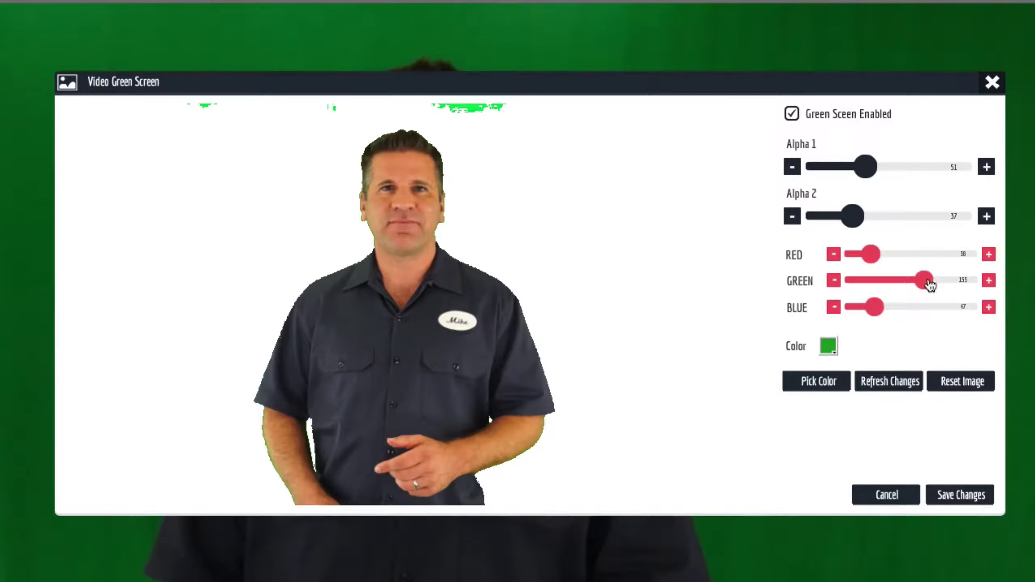
drag(929, 284, 940, 285)
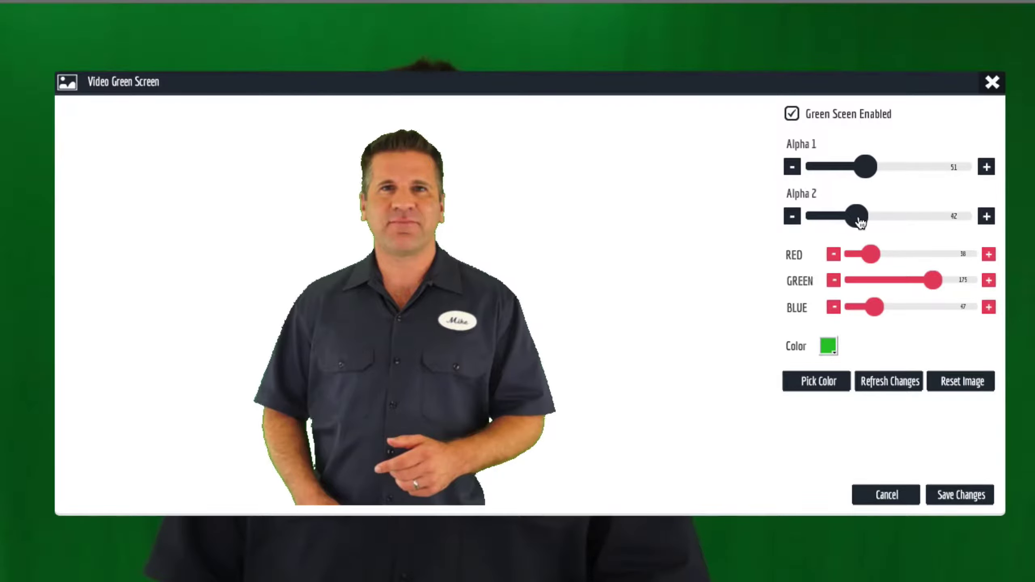
mouse_move(856, 222)
mouse_down()
mouse_move(846, 223)
mouse_move(856, 225)
mouse_up()
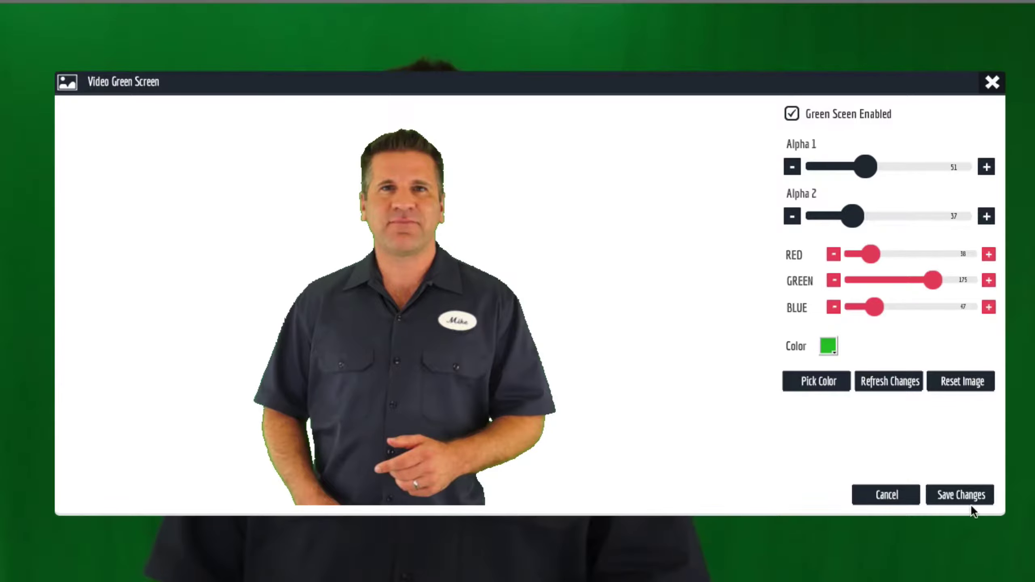
Step: Save the Video Green Screen changes for the presenter clip
click(959, 495)
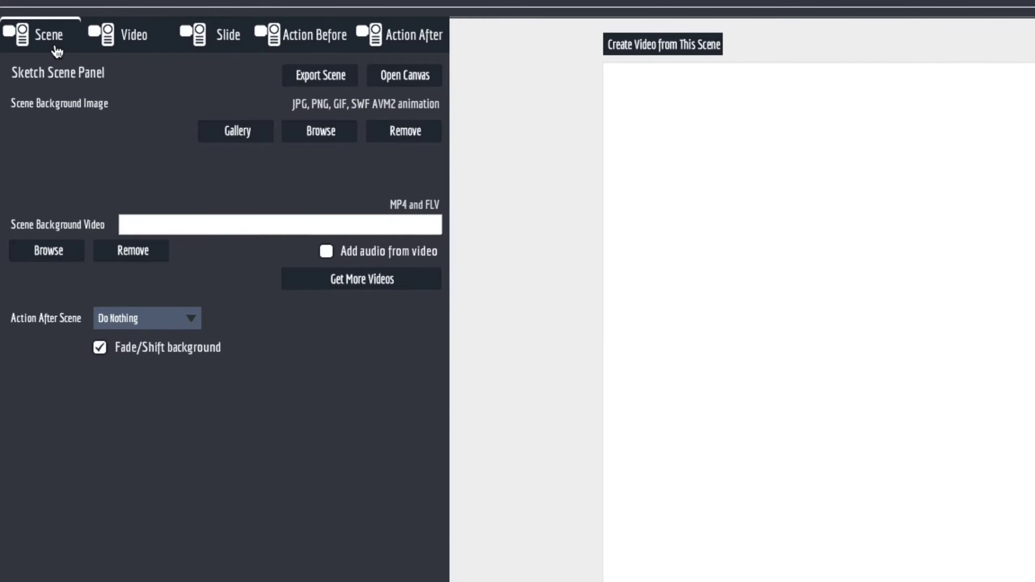
Step: Set AAAHDBACK (16).mp4 as the Scene Background Video
click(51, 252)
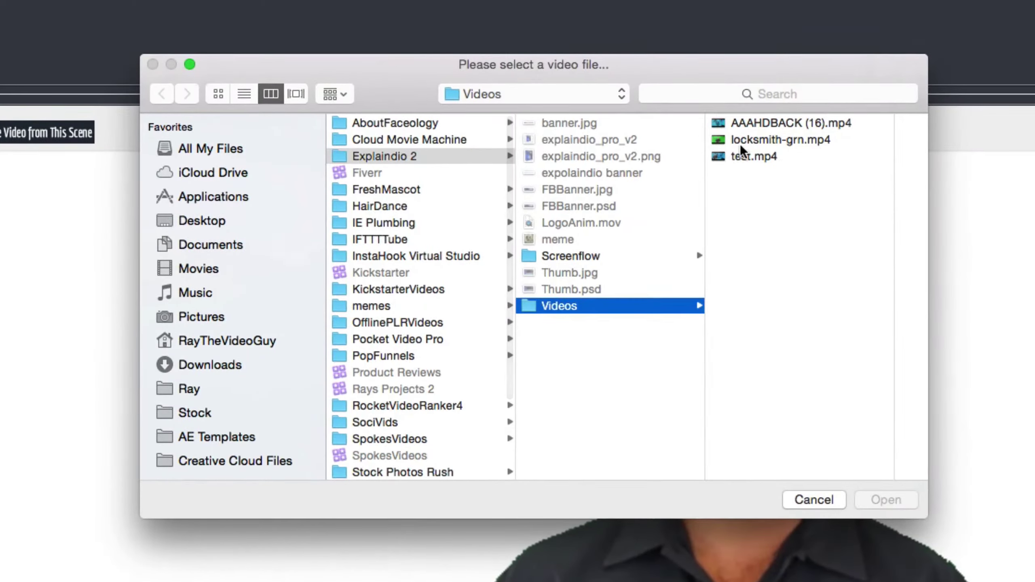
click(776, 126)
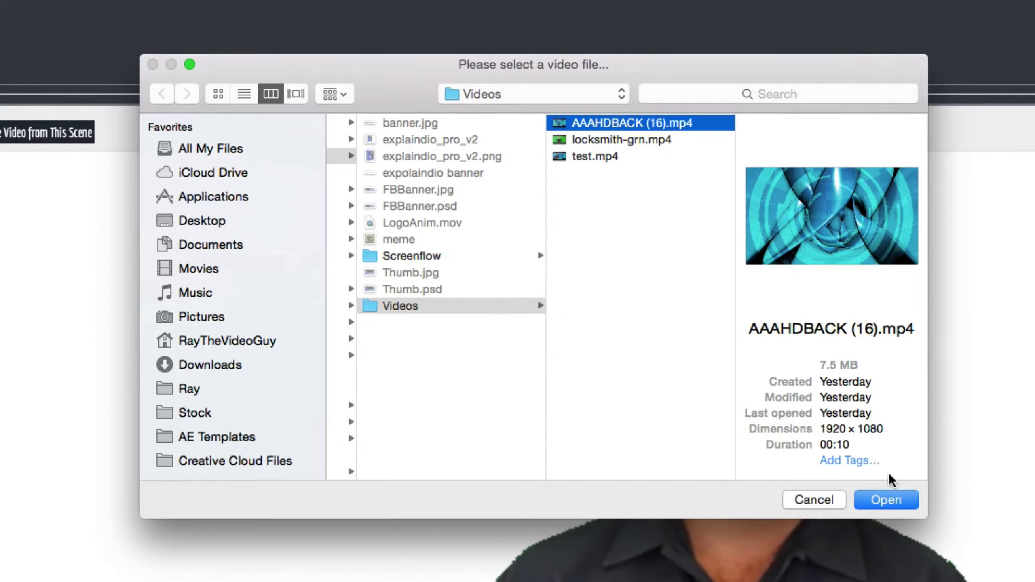
click(888, 499)
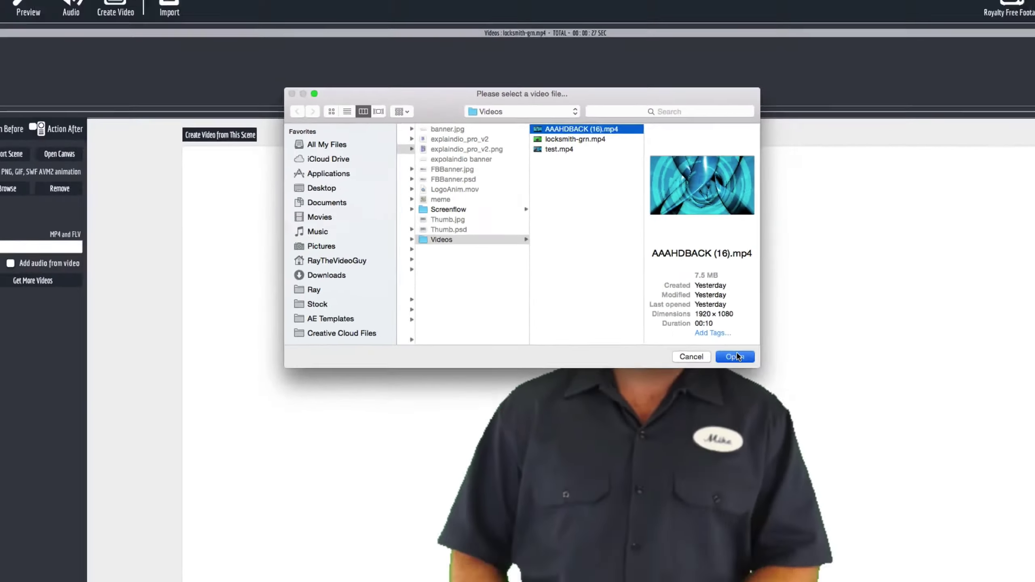